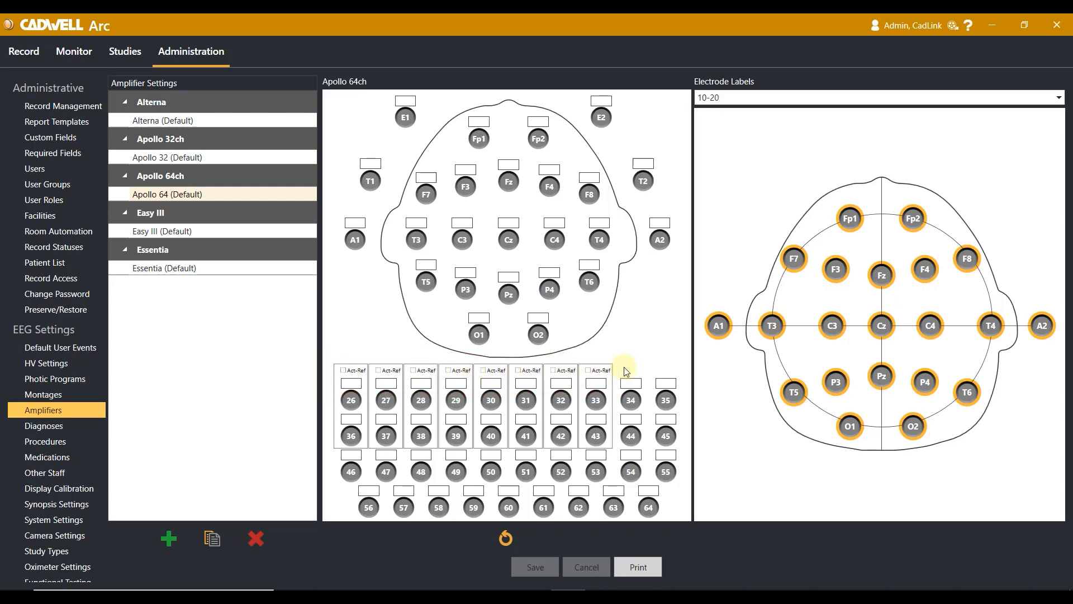
In the Apollo 64 (Default) amplifier, enable Act-Ref for the input pair 26 and 36 and disable electrode 27
{"action": "left_click", "coordinate": [343, 371]}
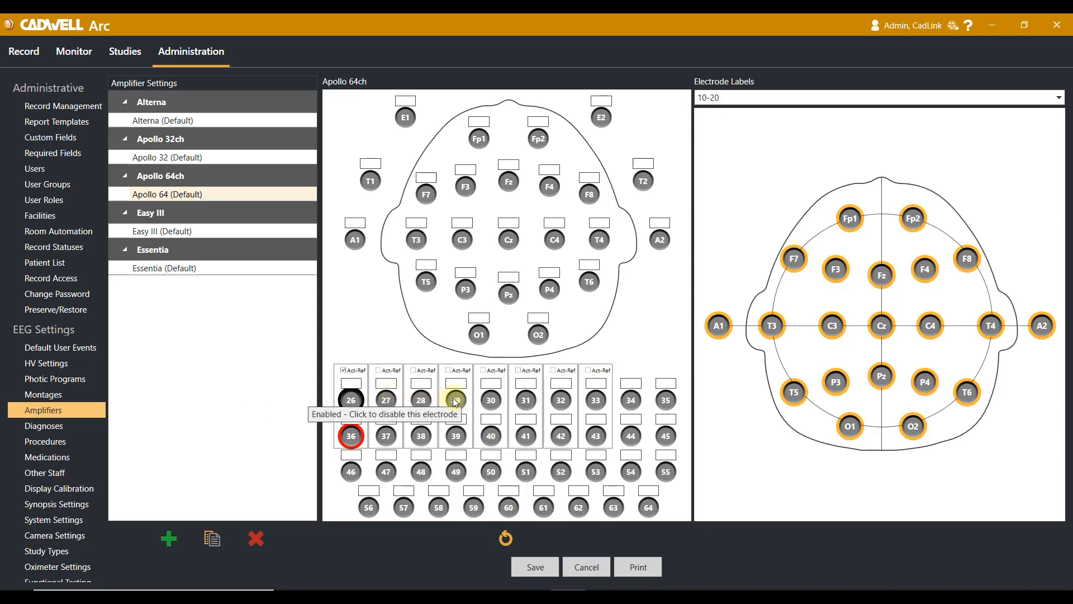
{"action": "left_click", "coordinate": [388, 402]}
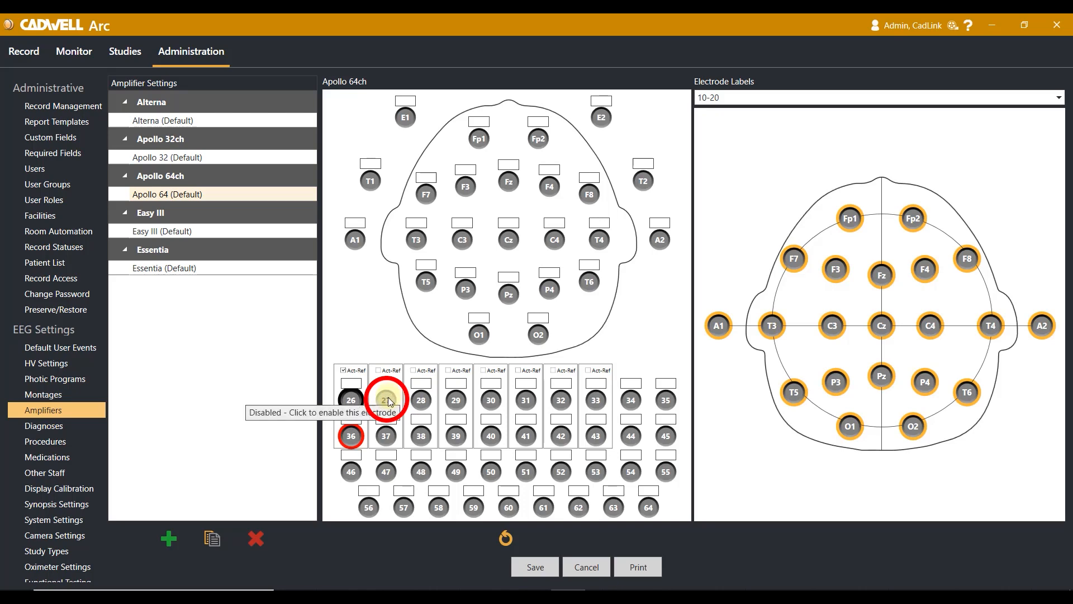
{"action": "left_click", "coordinate": [388, 398]}
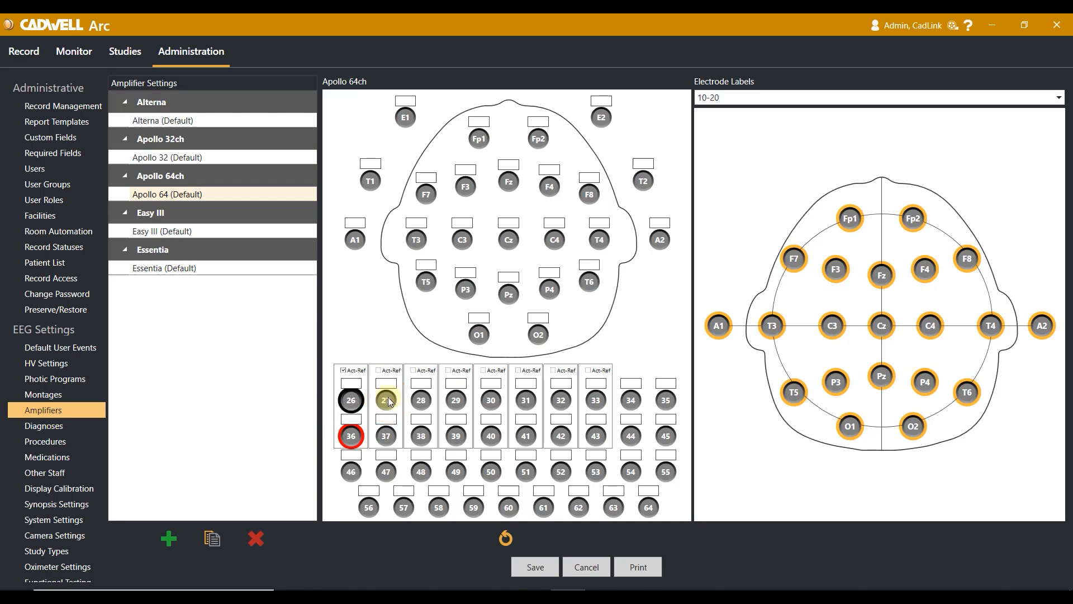
{"action": "left_click", "coordinate": [389, 401]}
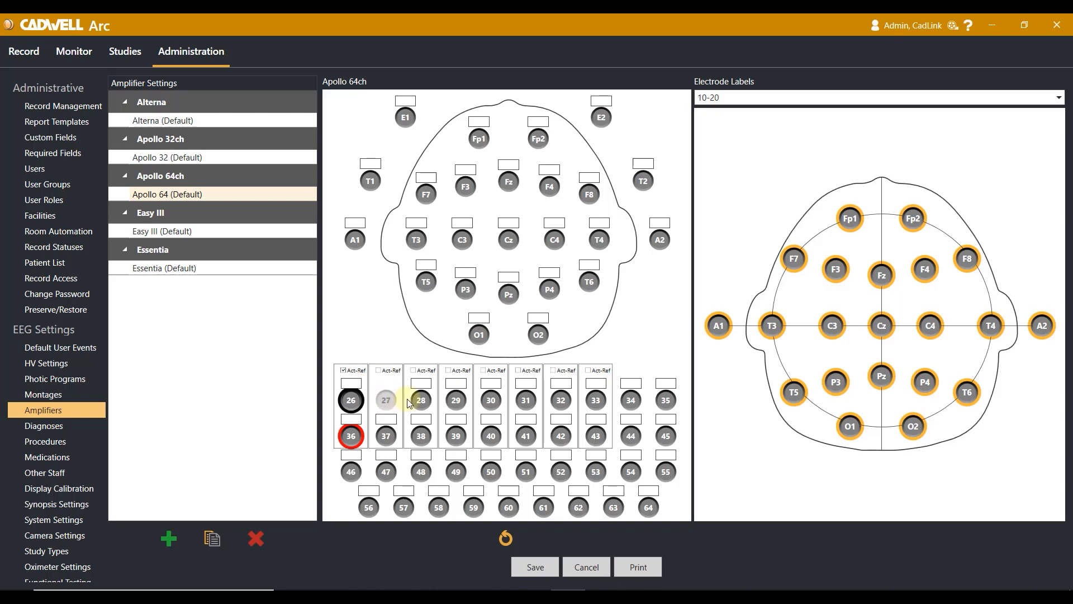
Disable electrodes 28 through 35 in the first row of numbered inputs
{"action": "left_click", "coordinate": [420, 400]}
{"action": "left_click", "coordinate": [455, 401]}
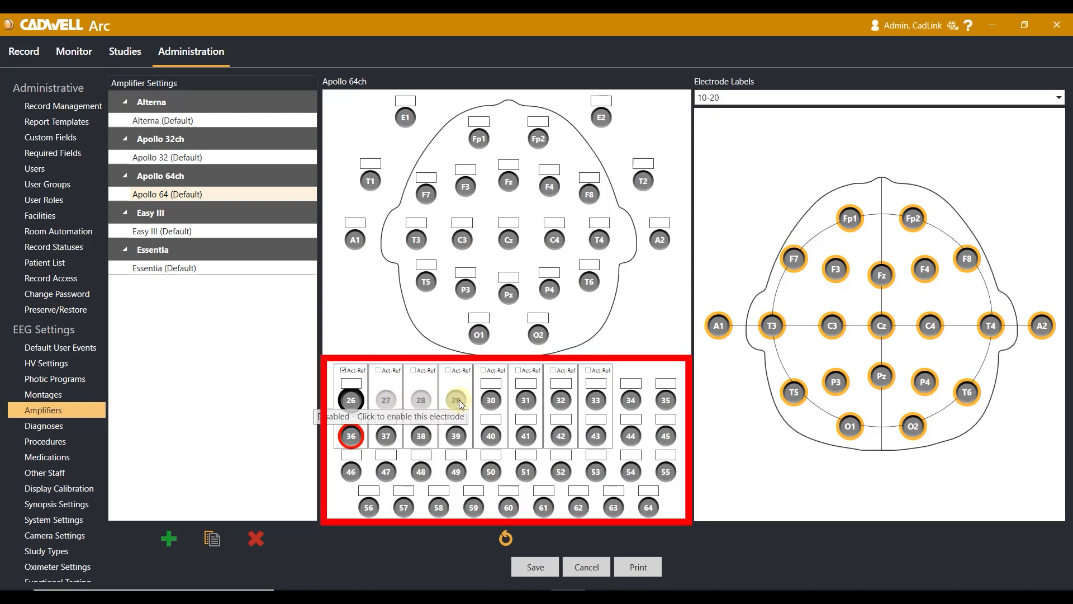
{"action": "left_click", "coordinate": [491, 401]}
{"action": "left_click", "coordinate": [526, 400]}
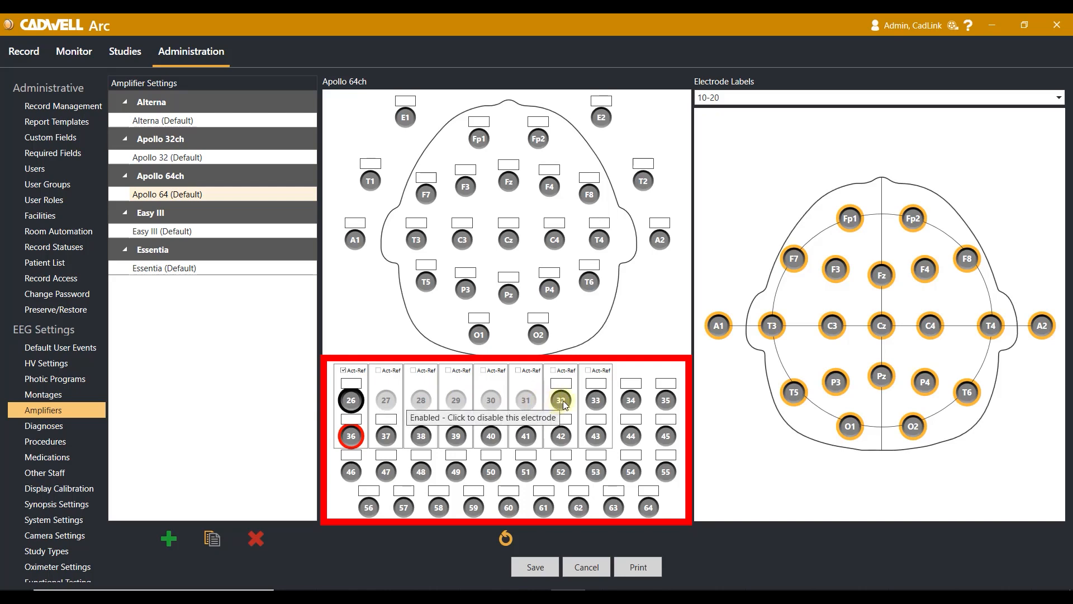
{"action": "left_click", "coordinate": [560, 401]}
{"action": "left_click", "coordinate": [595, 400]}
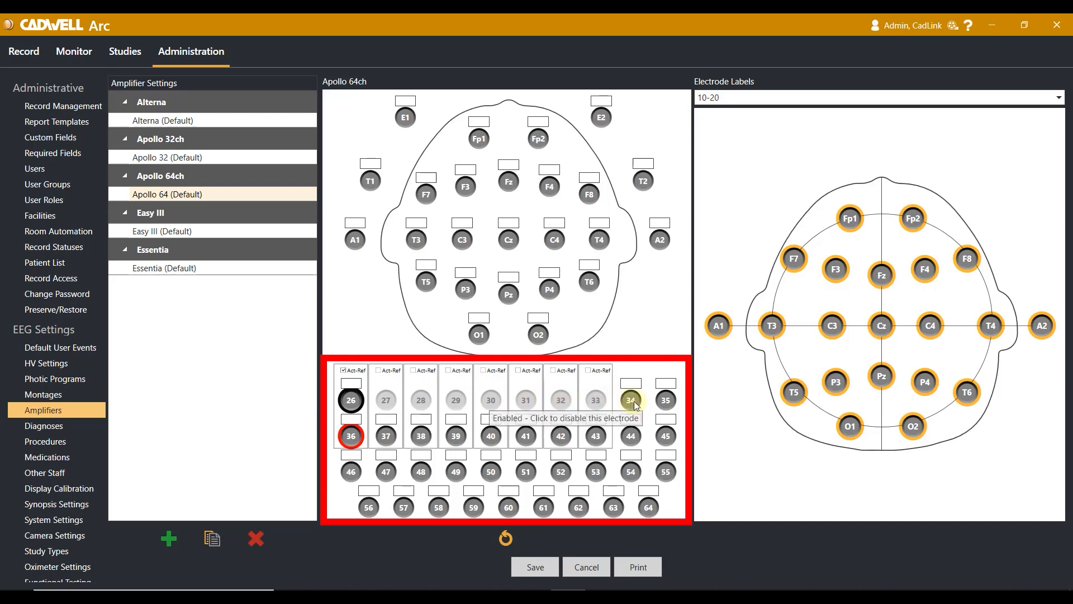
{"action": "left_click", "coordinate": [634, 402]}
{"action": "left_click", "coordinate": [667, 401]}
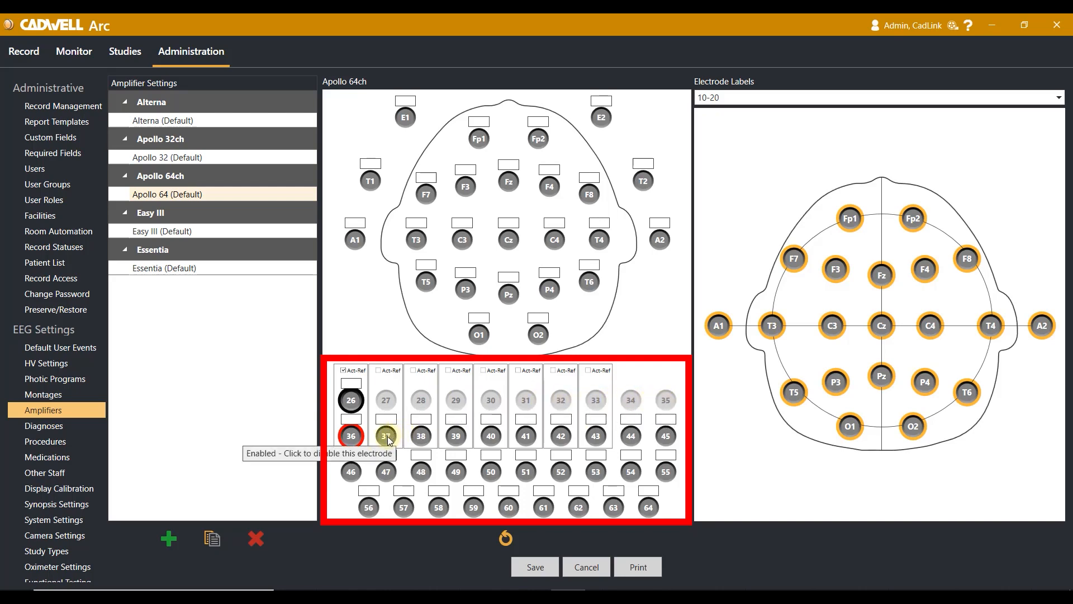
Disable electrodes 37 through 45 in the second row of numbered inputs, keeping 36 enabled
{"action": "left_click", "coordinate": [392, 438]}
{"action": "left_click", "coordinate": [422, 437]}
{"action": "left_click", "coordinate": [456, 437]}
{"action": "left_click", "coordinate": [492, 438]}
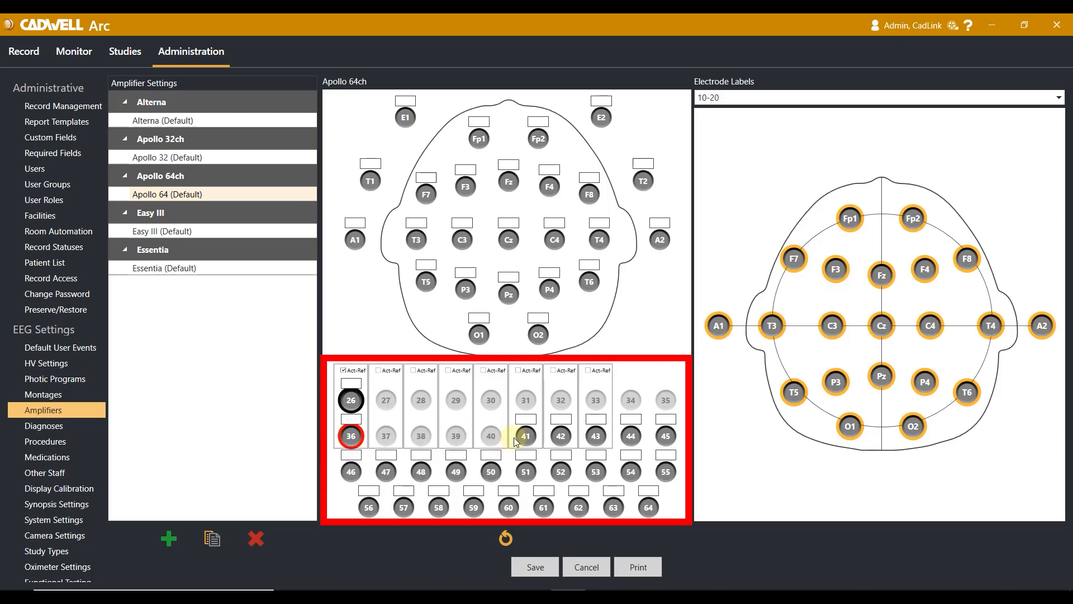
{"action": "left_click", "coordinate": [526, 437]}
{"action": "left_click", "coordinate": [560, 437]}
{"action": "left_click", "coordinate": [596, 438]}
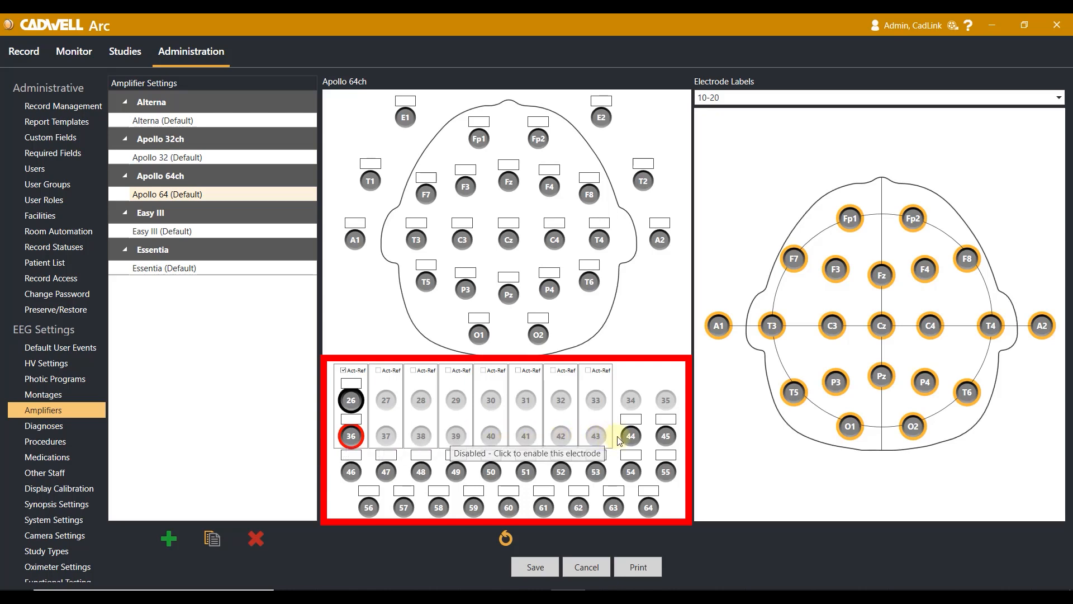
{"action": "left_click", "coordinate": [631, 437]}
{"action": "left_click", "coordinate": [665, 437]}
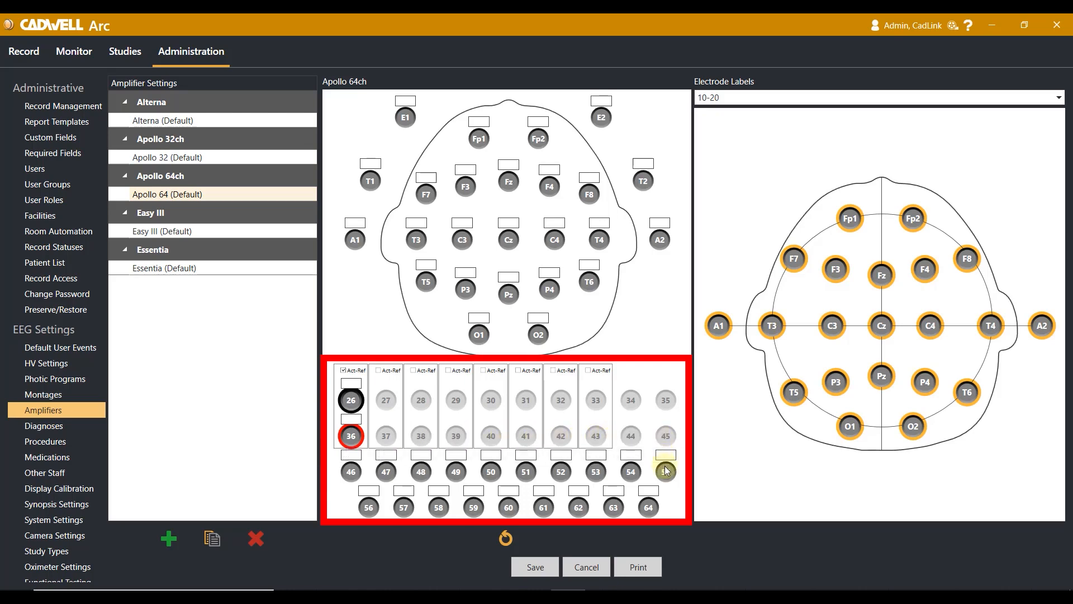
Disable electrodes 46 through 55 in the third row of numbered inputs
{"action": "left_click", "coordinate": [665, 471]}
{"action": "left_click", "coordinate": [631, 471]}
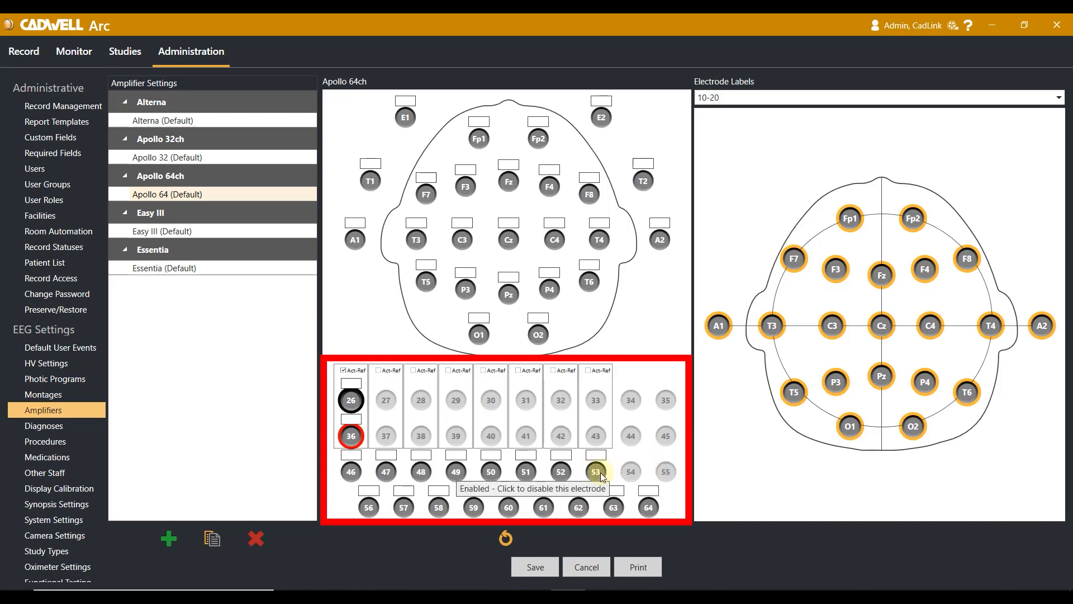
{"action": "left_click", "coordinate": [593, 472]}
{"action": "left_click", "coordinate": [561, 472]}
{"action": "left_click", "coordinate": [526, 472]}
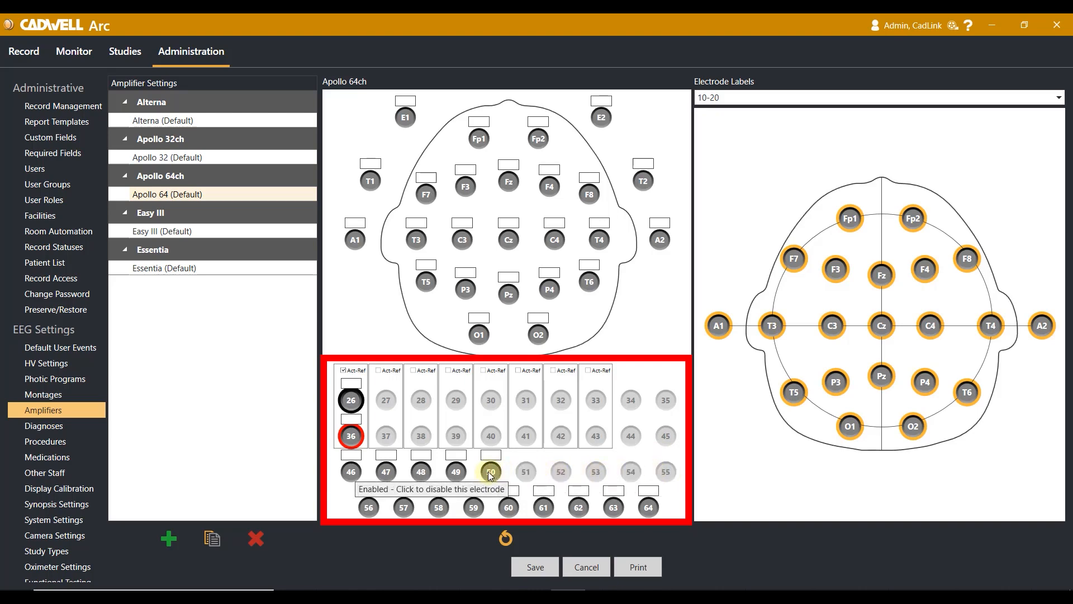
{"action": "left_click", "coordinate": [491, 472]}
{"action": "left_click", "coordinate": [456, 472]}
{"action": "left_click", "coordinate": [421, 472]}
{"action": "left_click", "coordinate": [387, 473]}
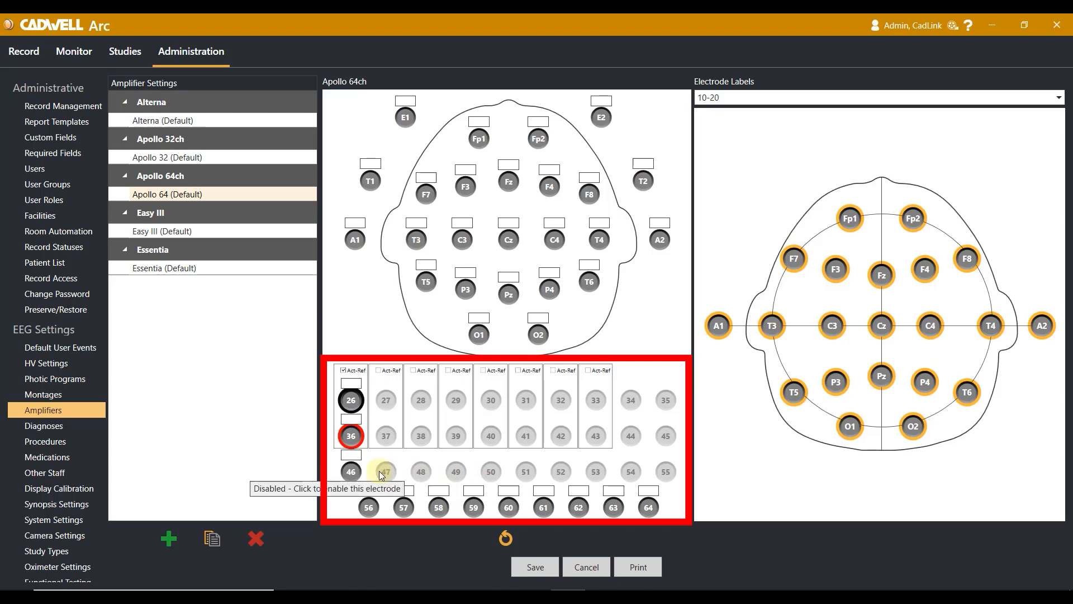
{"action": "left_click", "coordinate": [352, 472]}
Disable electrodes 56 through 64 in the last row of numbered inputs
{"action": "left_click", "coordinate": [370, 507]}
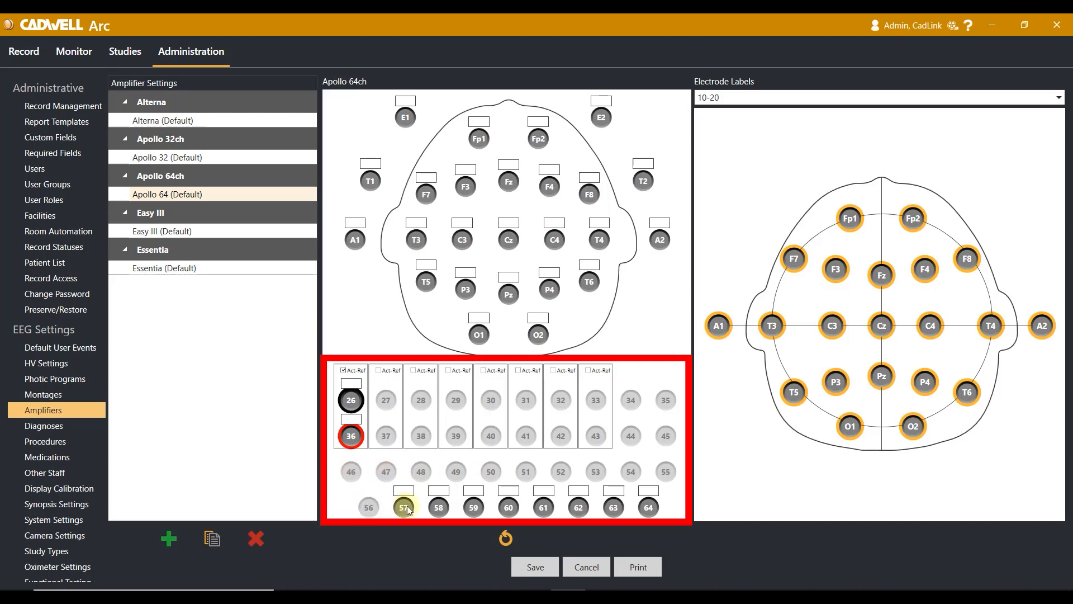
{"action": "left_click", "coordinate": [403, 507]}
{"action": "left_click", "coordinate": [439, 507]}
{"action": "left_click", "coordinate": [474, 507]}
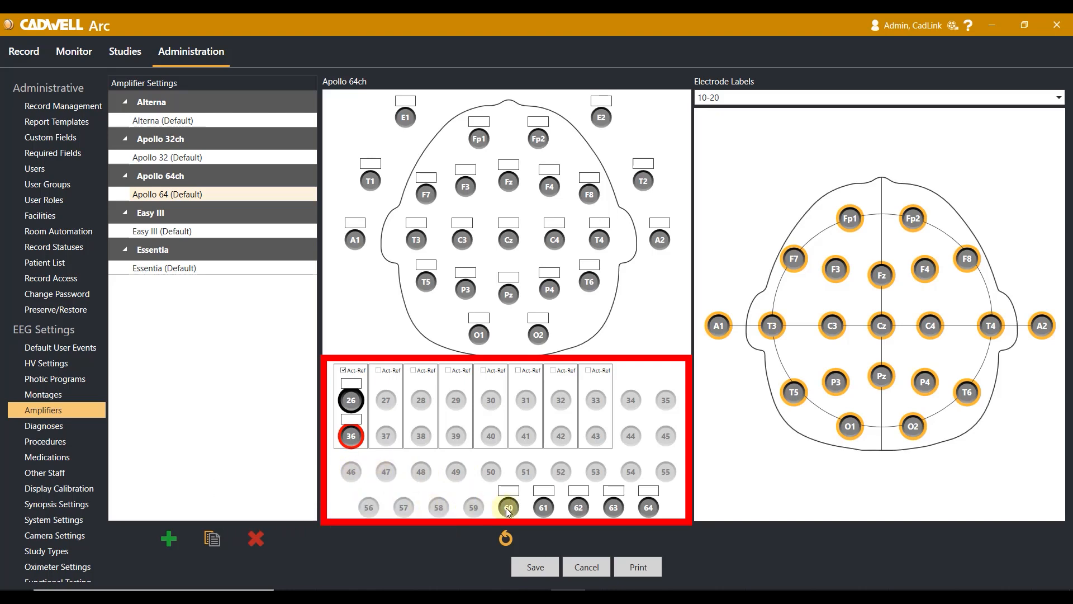
{"action": "left_click", "coordinate": [509, 507]}
{"action": "left_click", "coordinate": [543, 507]}
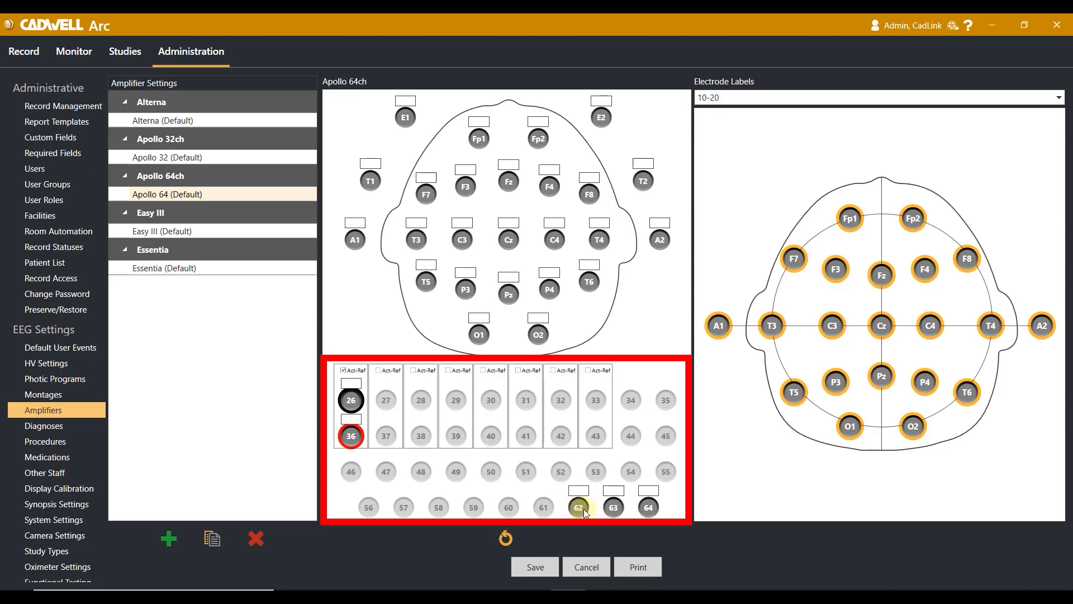
{"action": "left_click", "coordinate": [578, 507]}
{"action": "left_click", "coordinate": [613, 507]}
{"action": "left_click", "coordinate": [649, 509]}
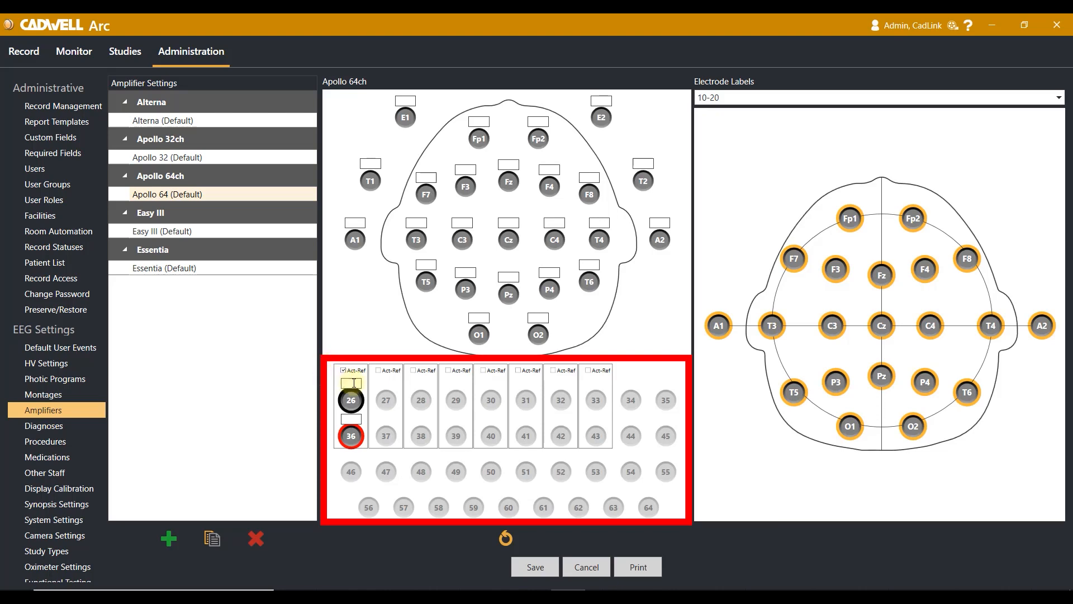
Label input 26 as EKG and input 36 as EKG+
{"action": "left_click", "coordinate": [354, 384]}
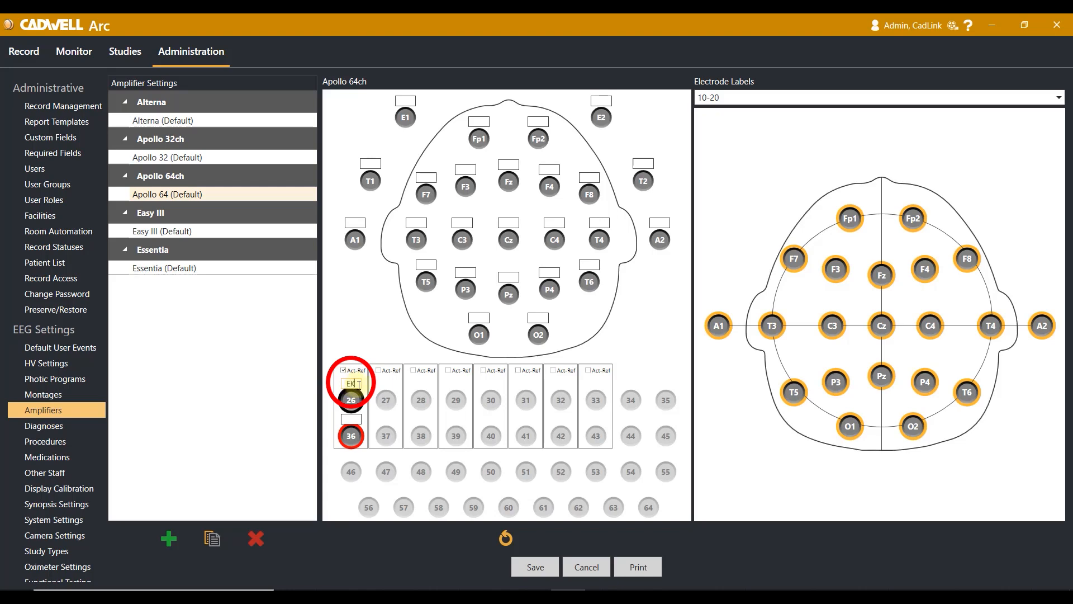
{"action": "type", "text": "G"}
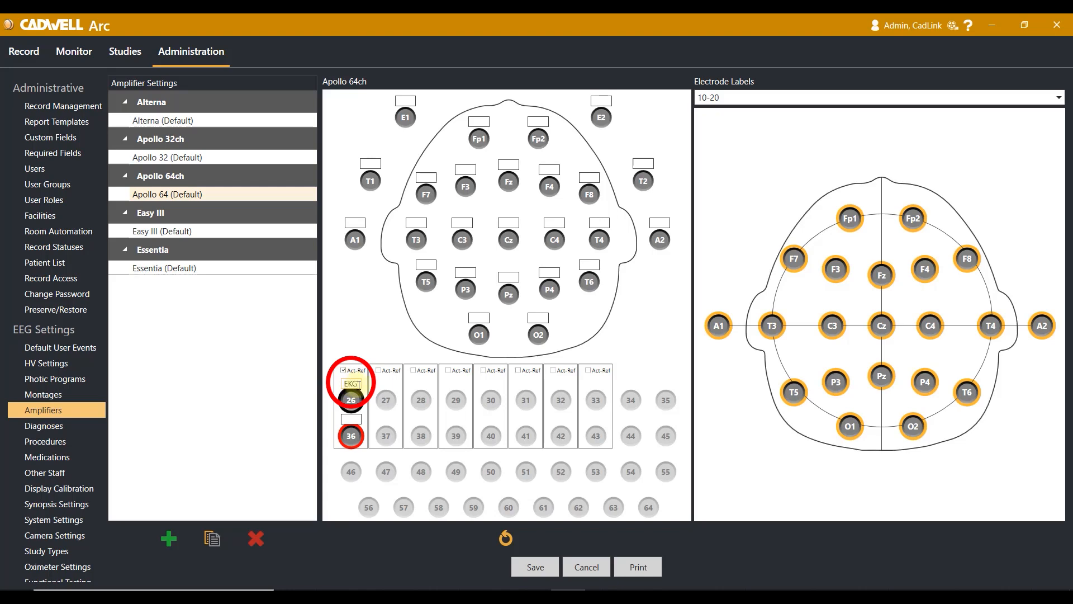
{"action": "left_click", "coordinate": [357, 419]}
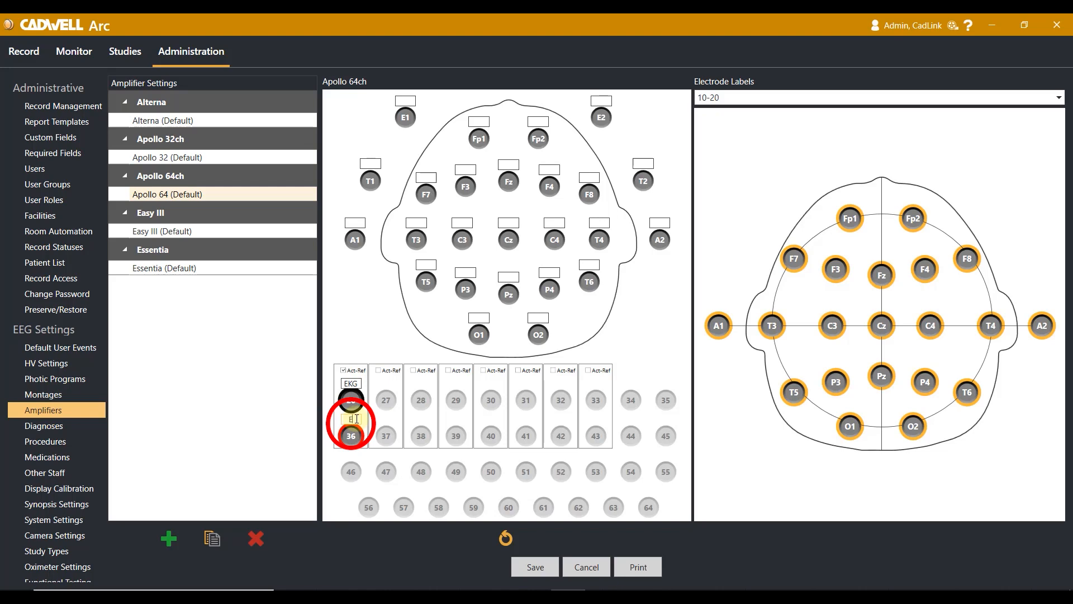
{"action": "type", "text": "EKG-"}
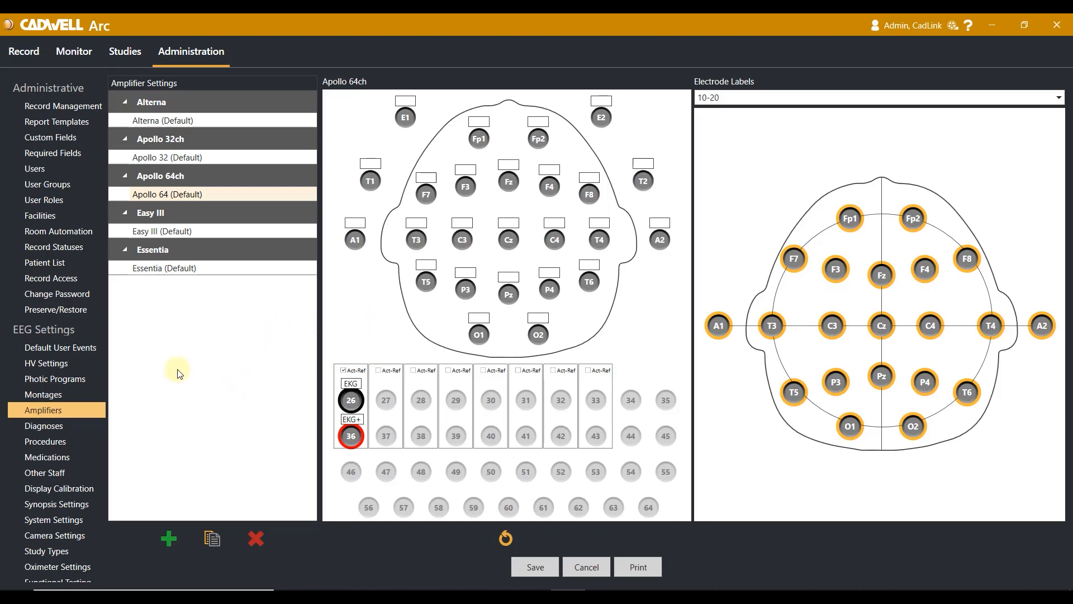
Add a new amplifier setting of the type Apollo 64ch
{"action": "left_click", "coordinate": [171, 541]}
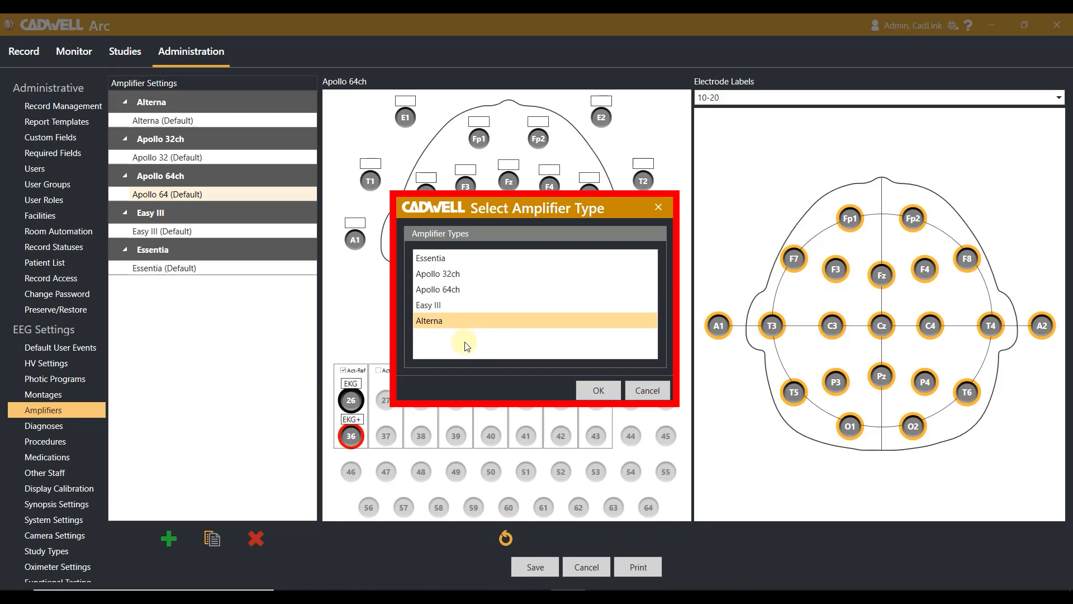
{"action": "left_click", "coordinate": [460, 290]}
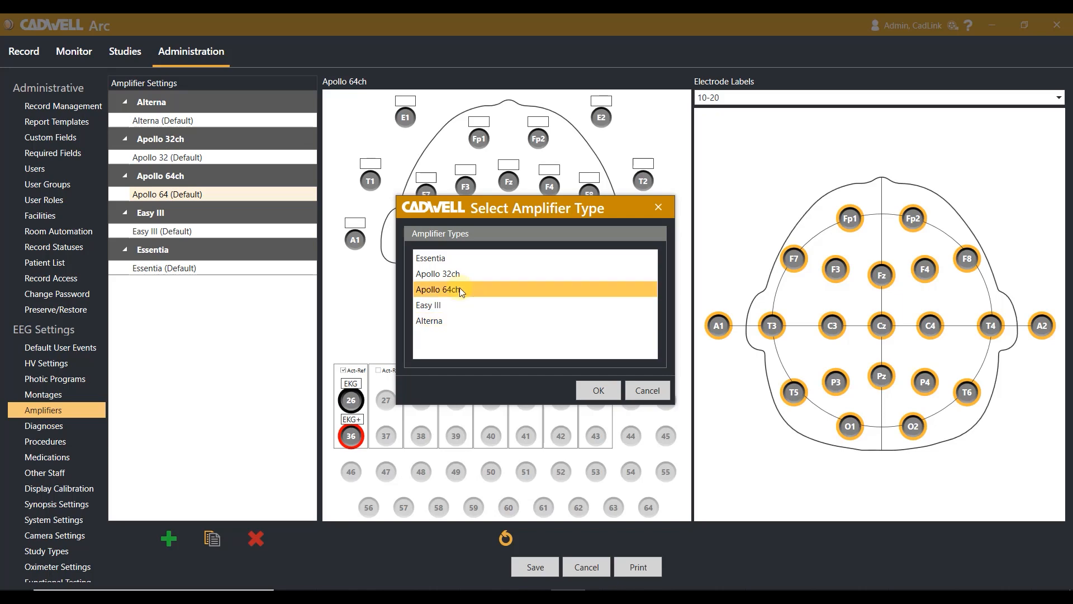
{"action": "left_click", "coordinate": [592, 393]}
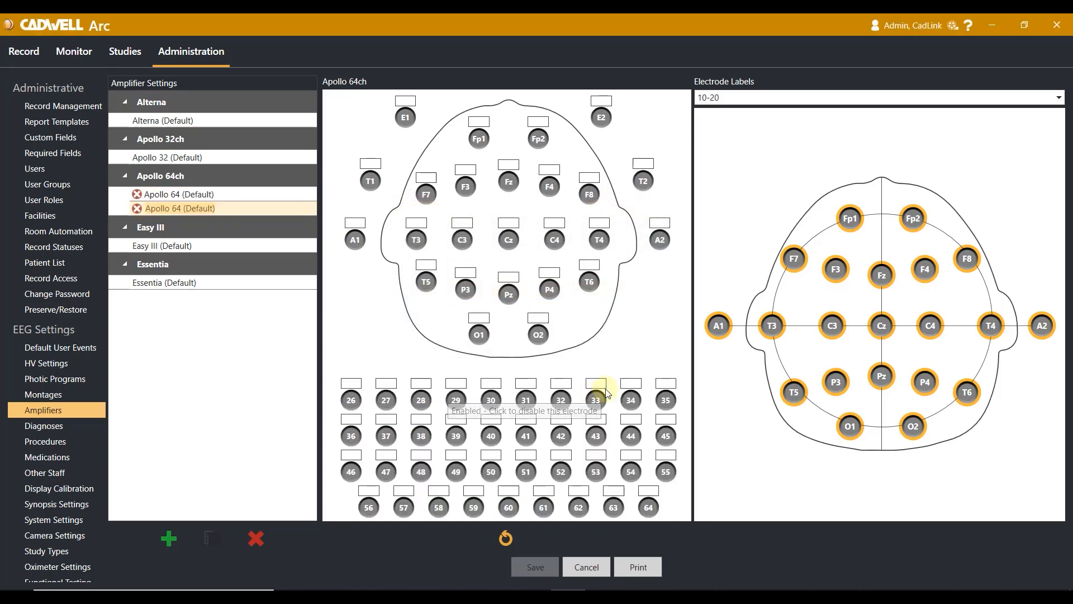
Rename the new amplifier setting as Apollo 64 Modified 10-10 and switch the electrode label set to 10-10
{"action": "left_click", "coordinate": [229, 210]}
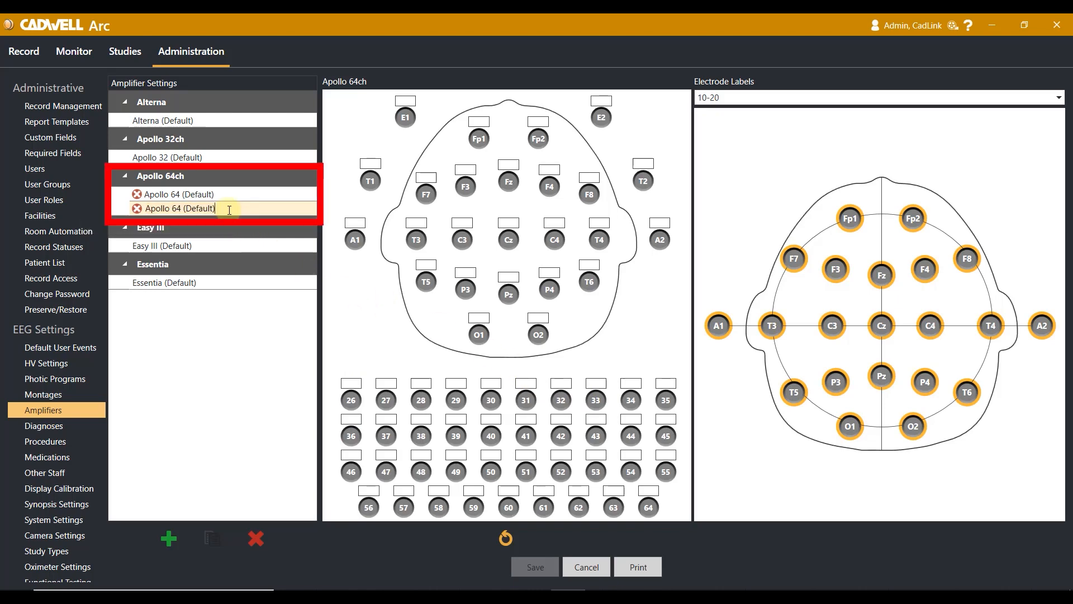
{"action": "key", "text": "BackSpace"}
{"action": "key", "text": "BackSpace"}
{"action": "key", "text": "BackSpace"}
{"action": "key", "text": "BackSpace"}
{"action": "key", "text": "BackSpace"}
{"action": "key", "text": "BackSpace"}
{"action": "key", "text": "BackSpace"}
{"action": "key", "text": "BackSpace"}
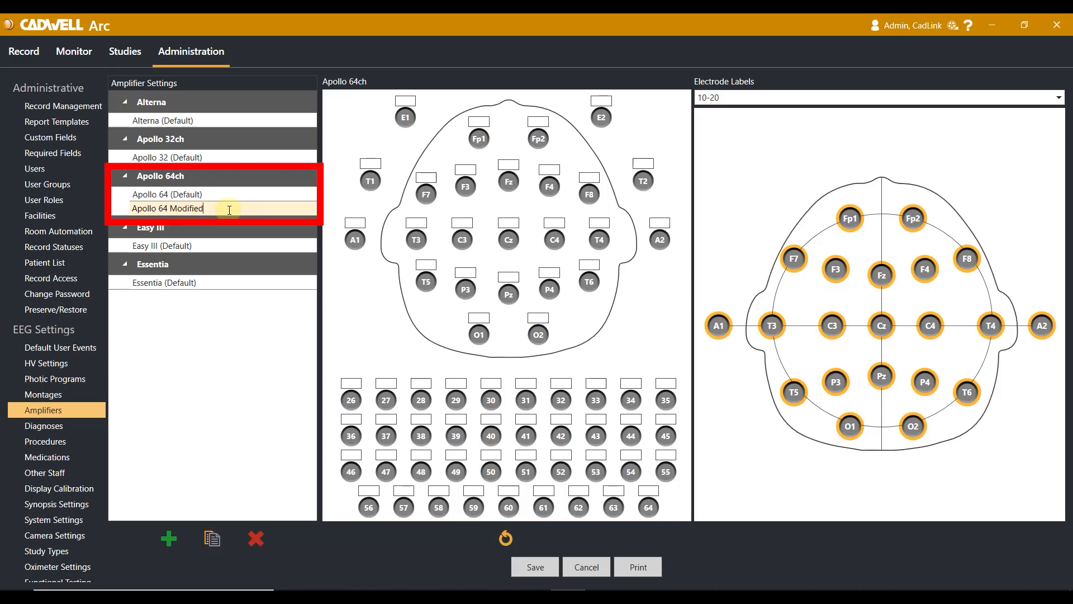
{"action": "type", "text": "Modified 10-10"}
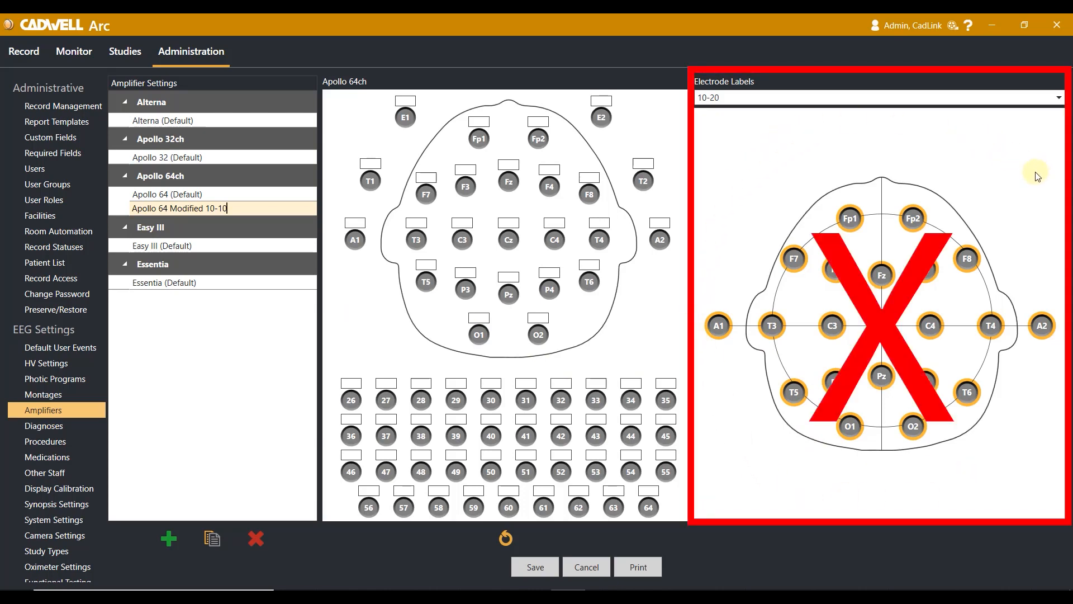
{"action": "left_click", "coordinate": [944, 98]}
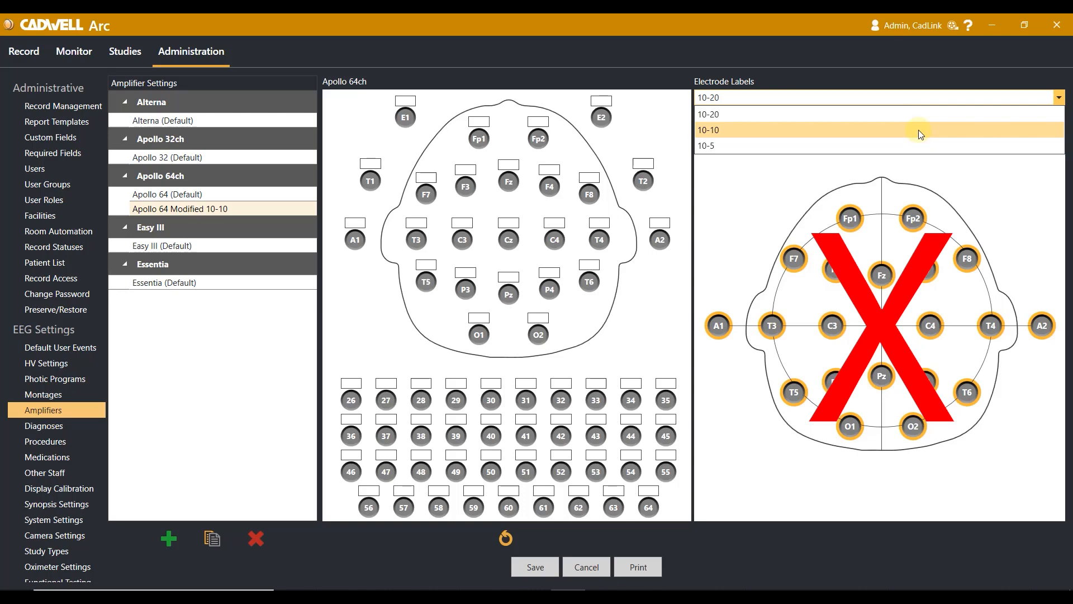
{"action": "left_click", "coordinate": [919, 130]}
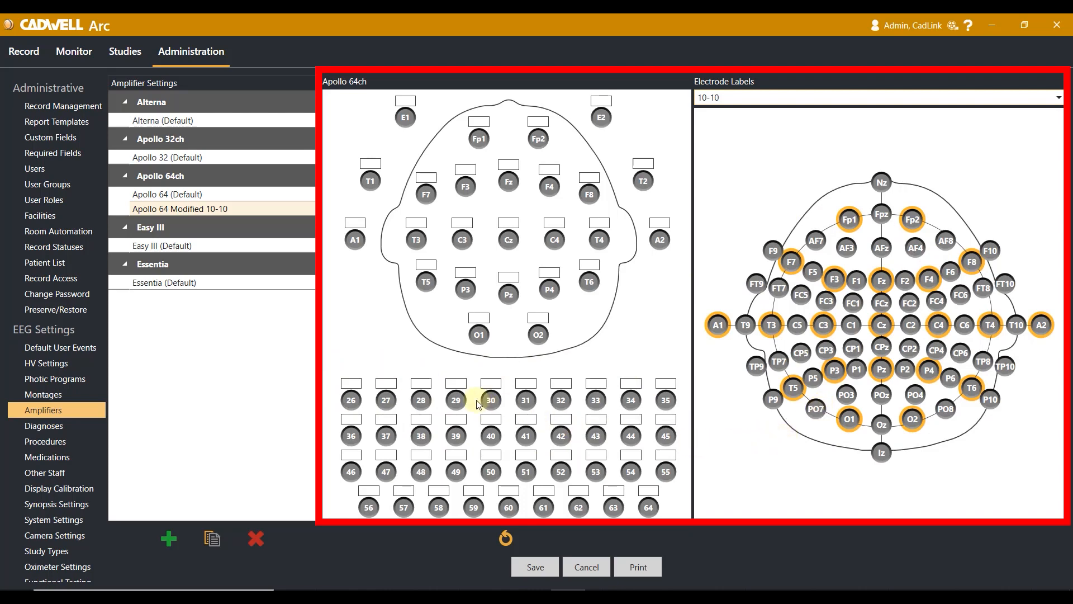
Assign the labels AF7, AF3, AFz, AF4 and AF8 to inputs 26 through 30, and reset the amplifier to its default labels
{"action": "left_click", "coordinate": [353, 383]}
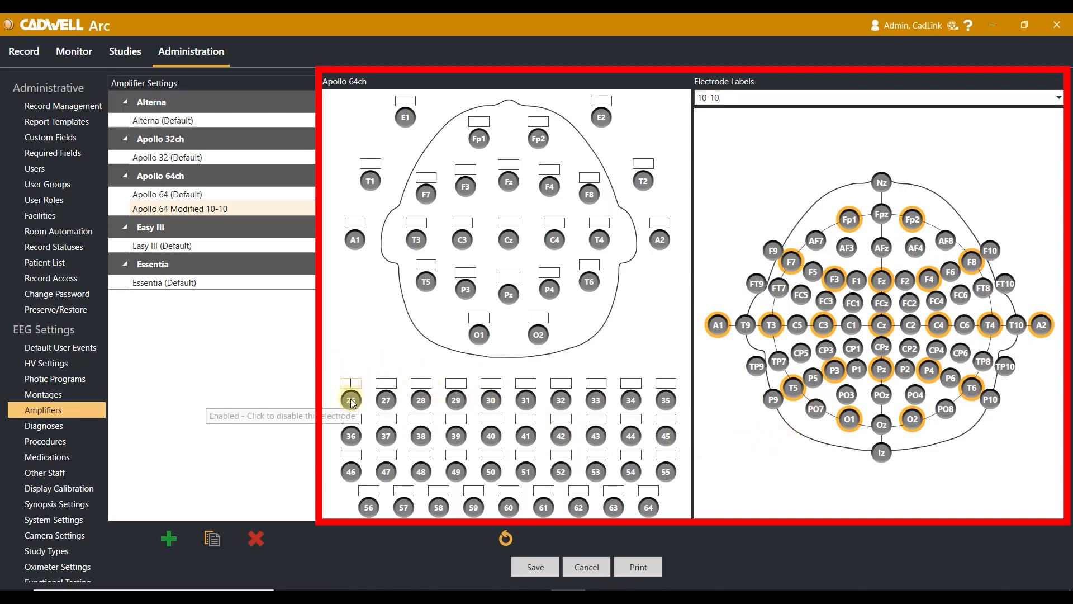
{"action": "left_click", "coordinate": [817, 241]}
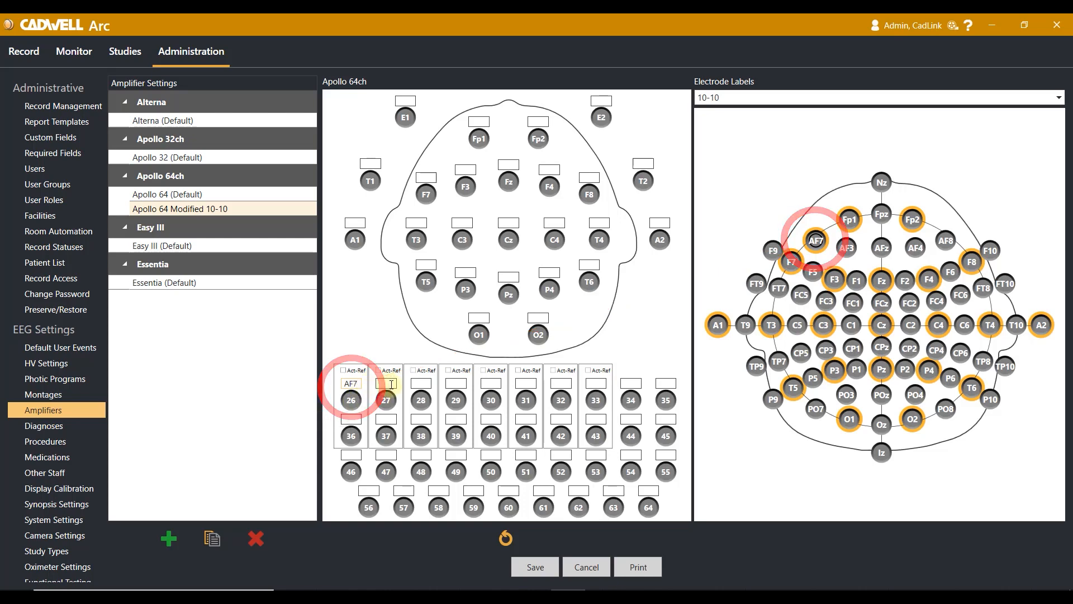
{"action": "left_click", "coordinate": [846, 247]}
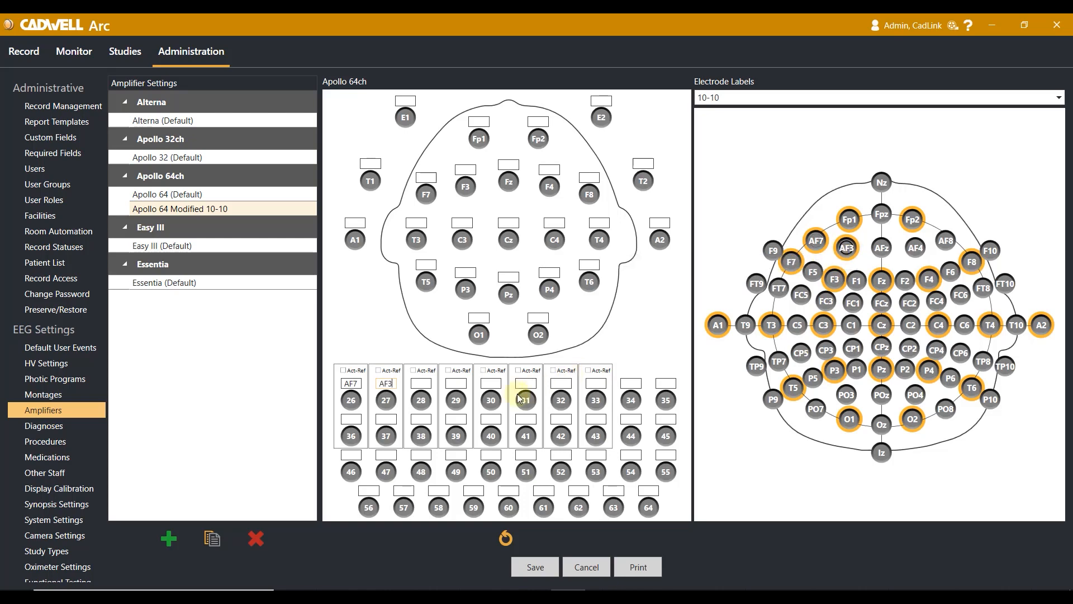
{"action": "left_click", "coordinate": [424, 383]}
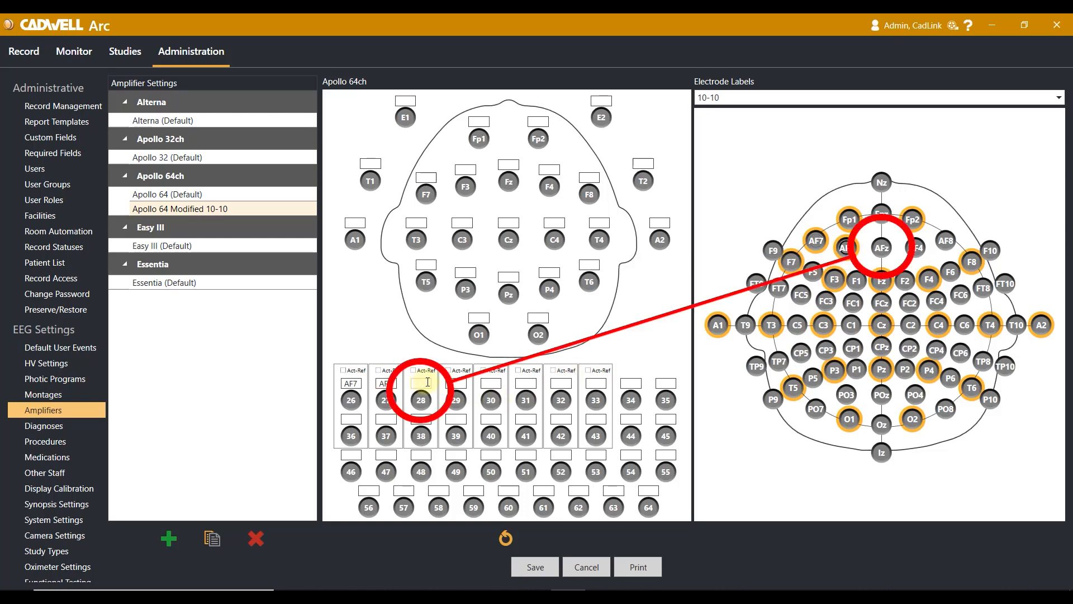
{"action": "left_click", "coordinate": [882, 248]}
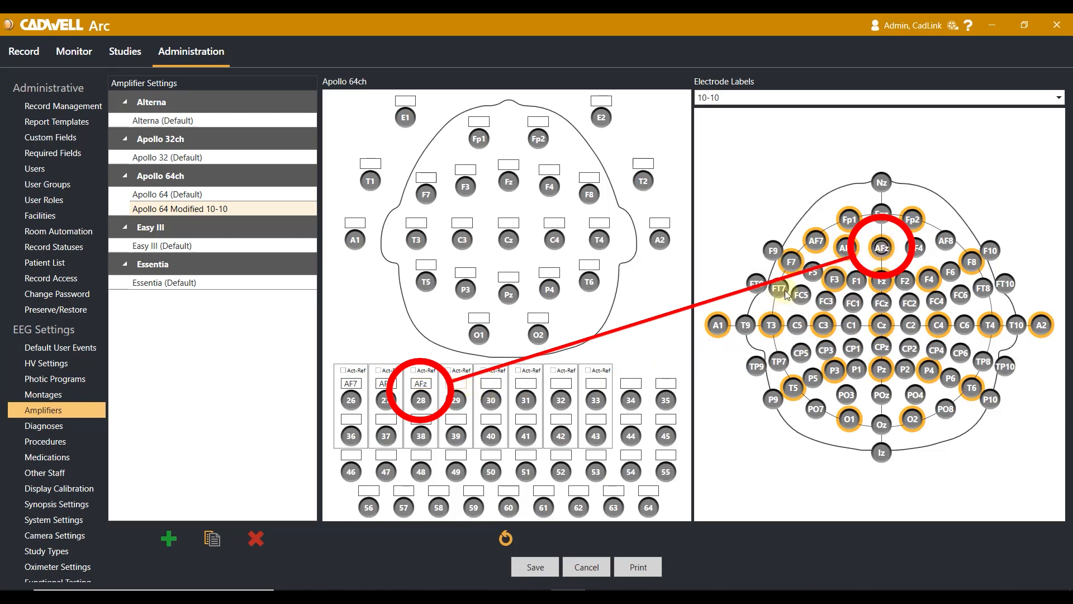
{"action": "left_click", "coordinate": [911, 248]}
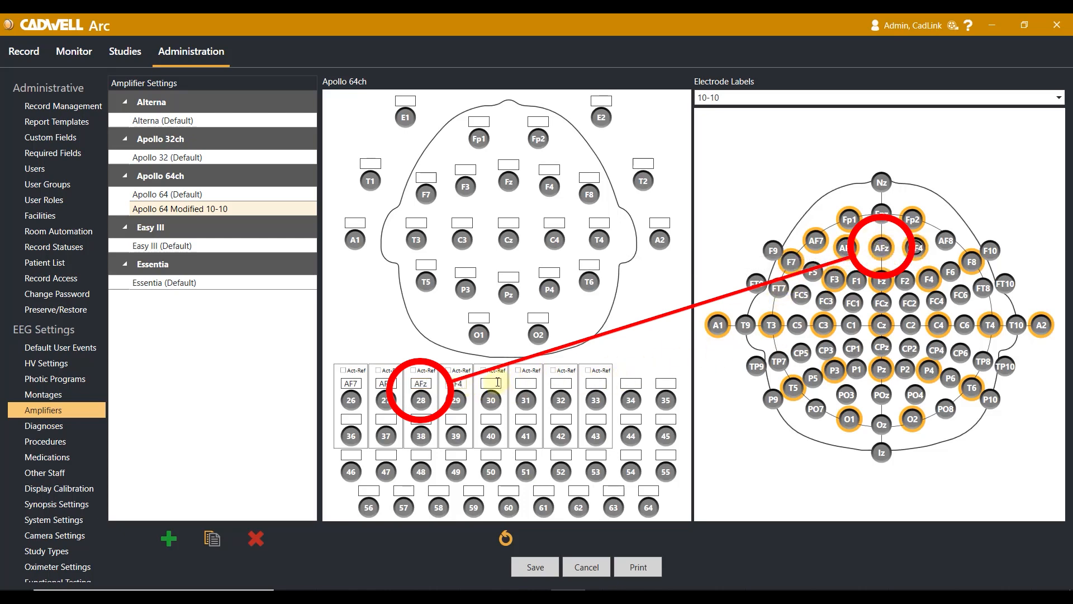
{"action": "left_click", "coordinate": [946, 241]}
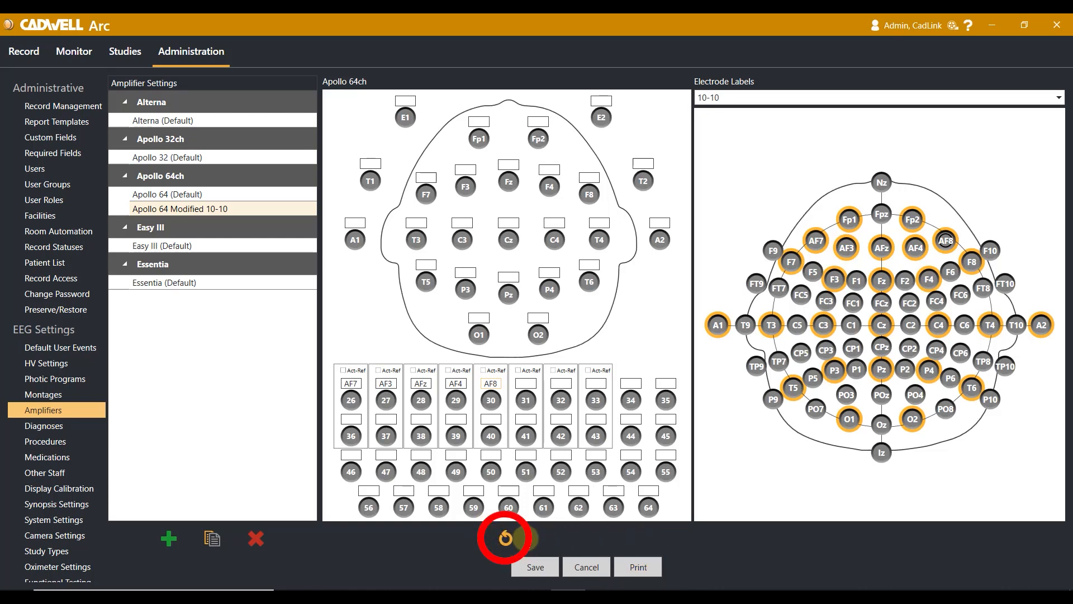
{"action": "left_click", "coordinate": [505, 538]}
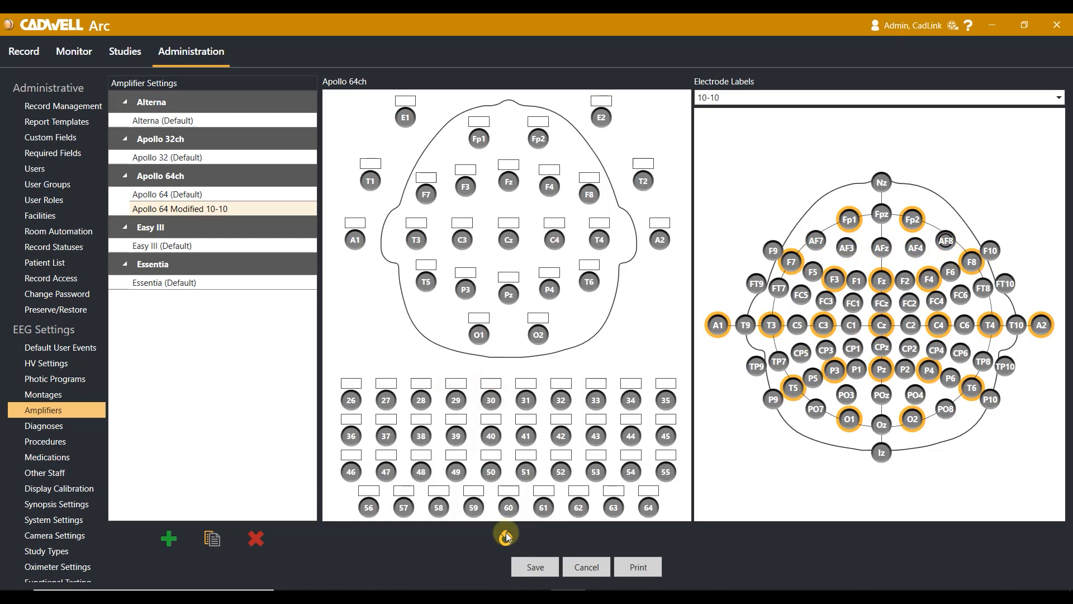